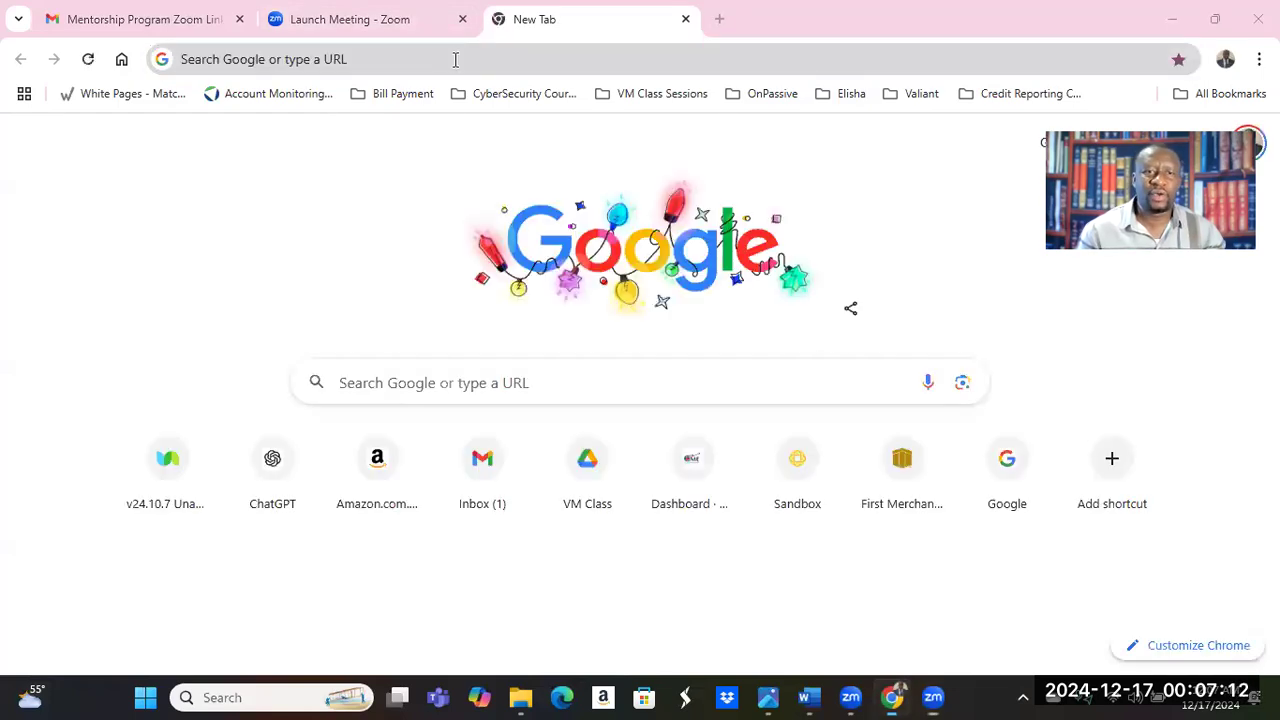
# Step: Load nordpass.com/secure-password in Chrome to reach the password checker
pyautogui.write('no')
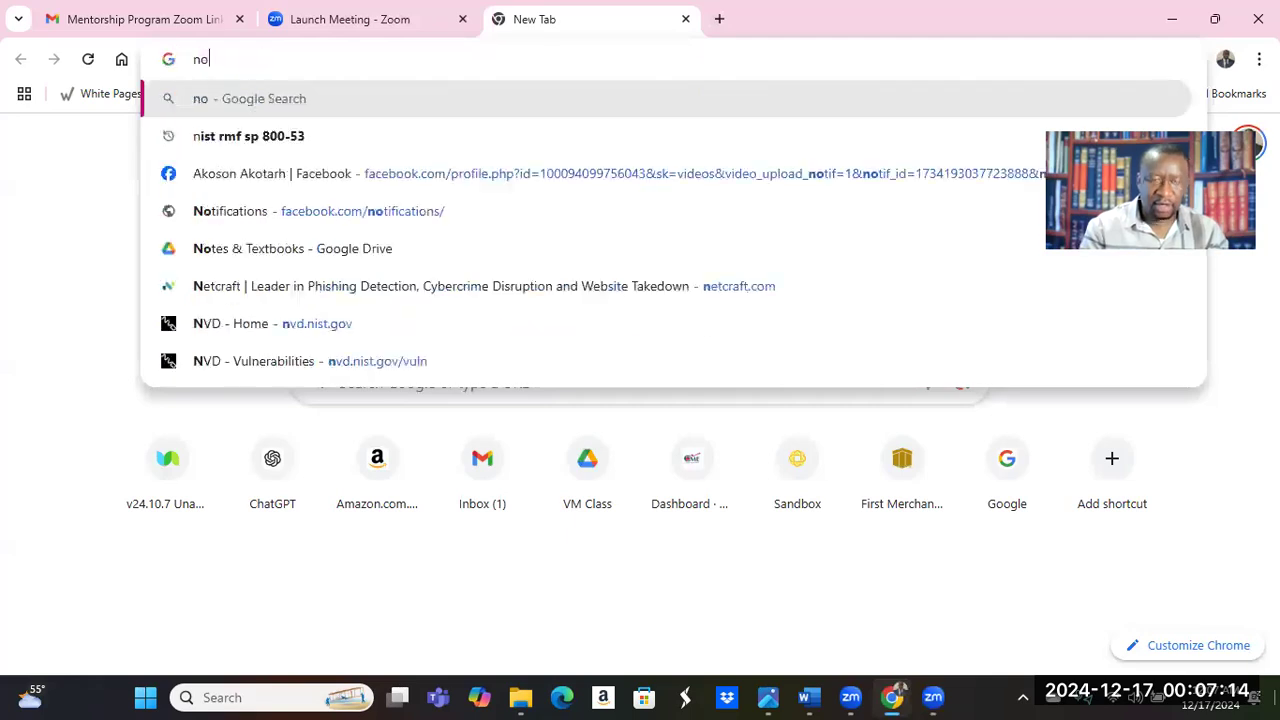
pyautogui.write('rdpas')
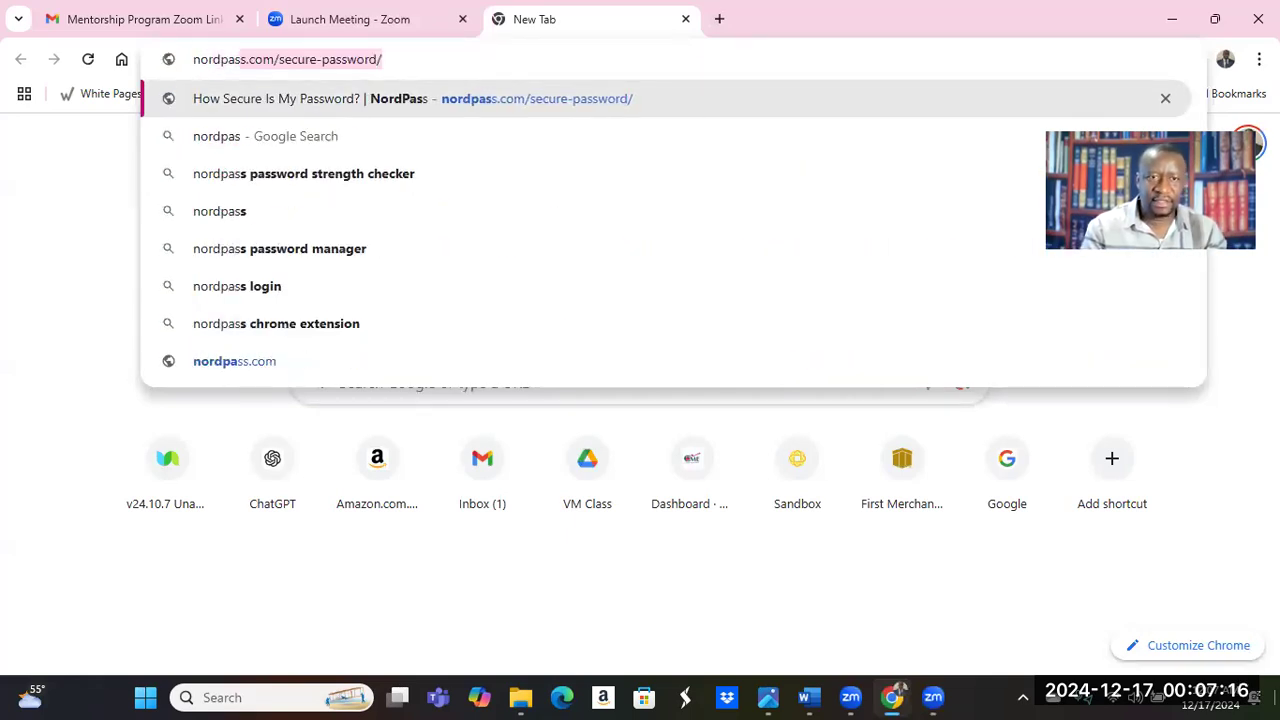
pyautogui.write('s.com')
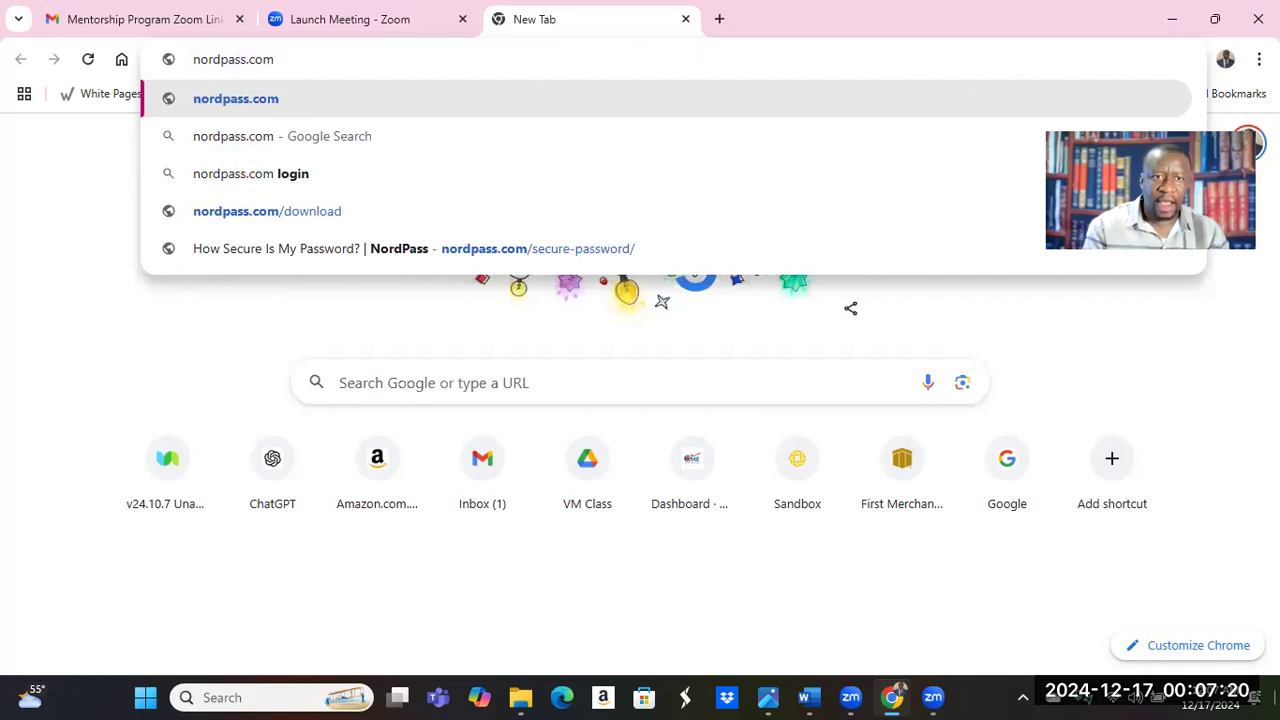
pyautogui.write('/')
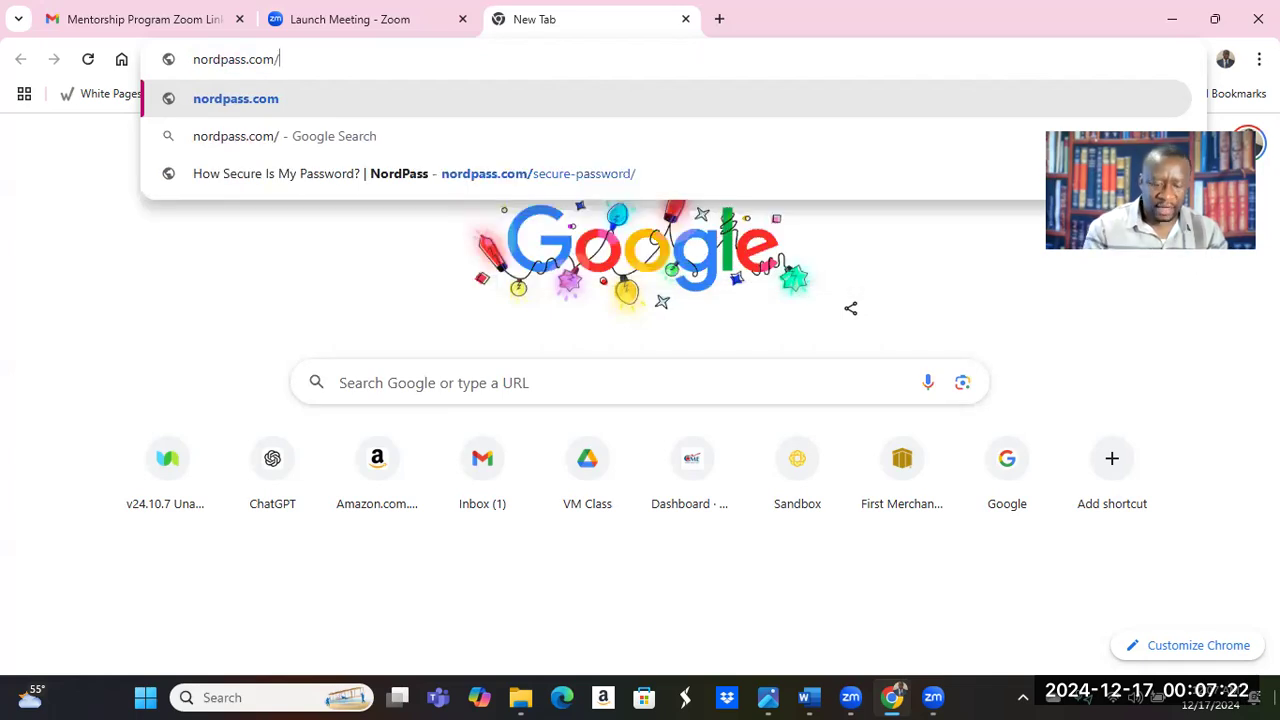
pyautogui.write('secure-password')
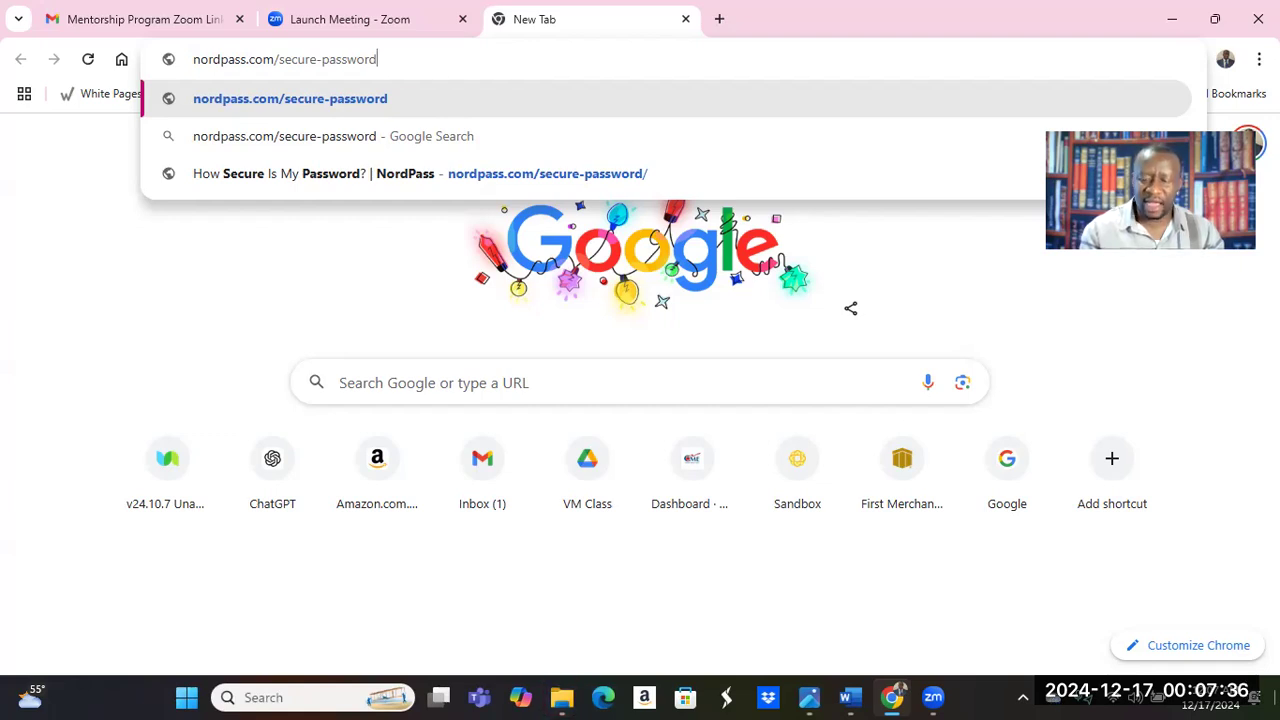
pyautogui.press('Return')
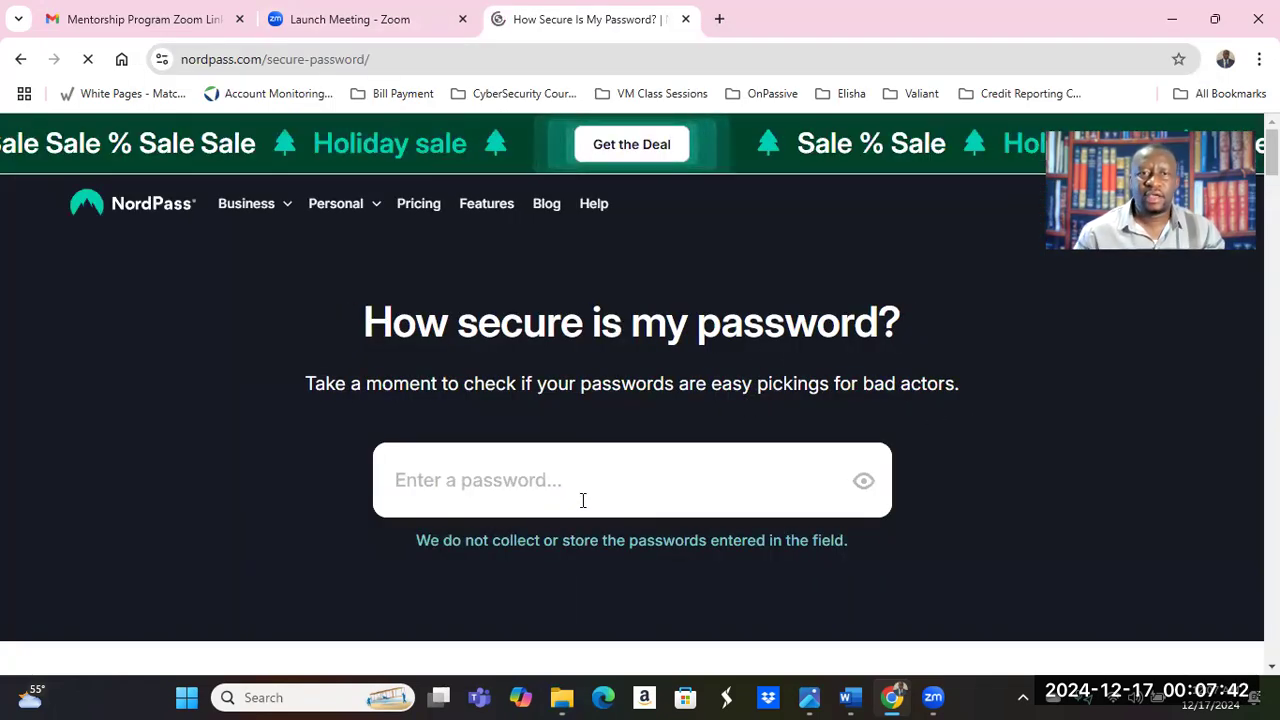
pyautogui.click(603, 470)
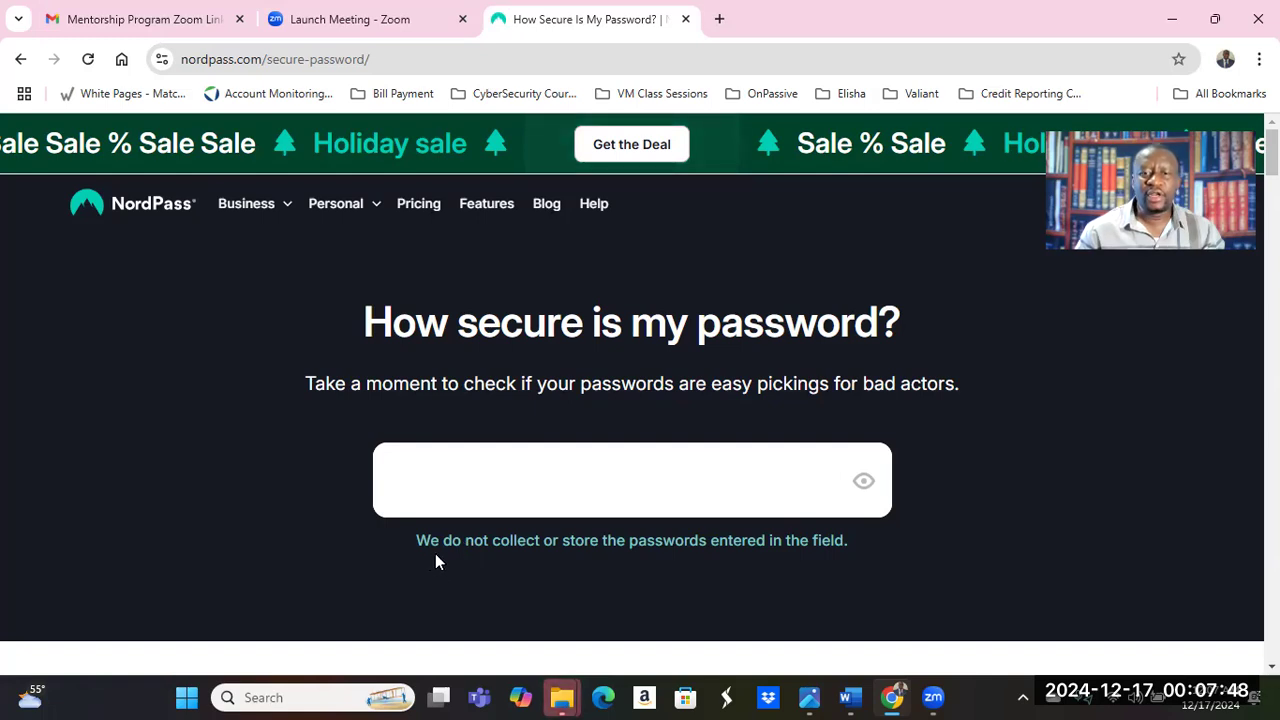
pyautogui.moveTo(416, 540); pyautogui.dragTo(853, 545)
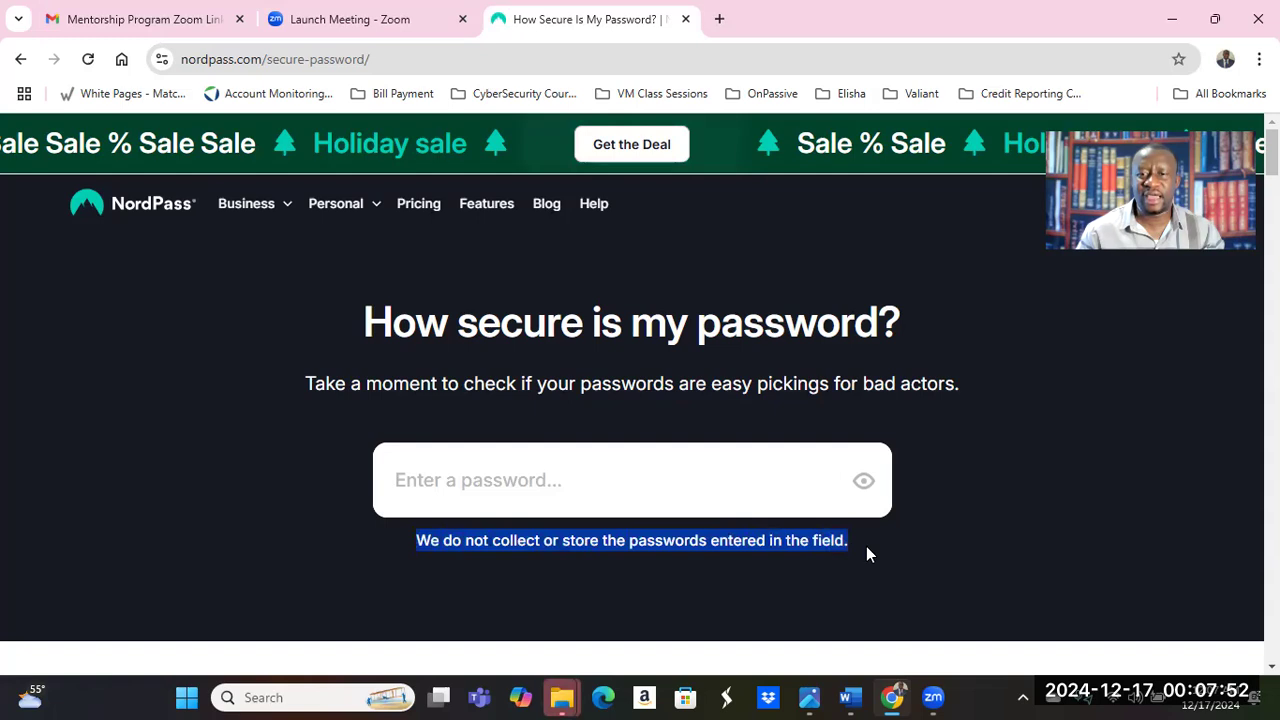
pyautogui.click(763, 566)
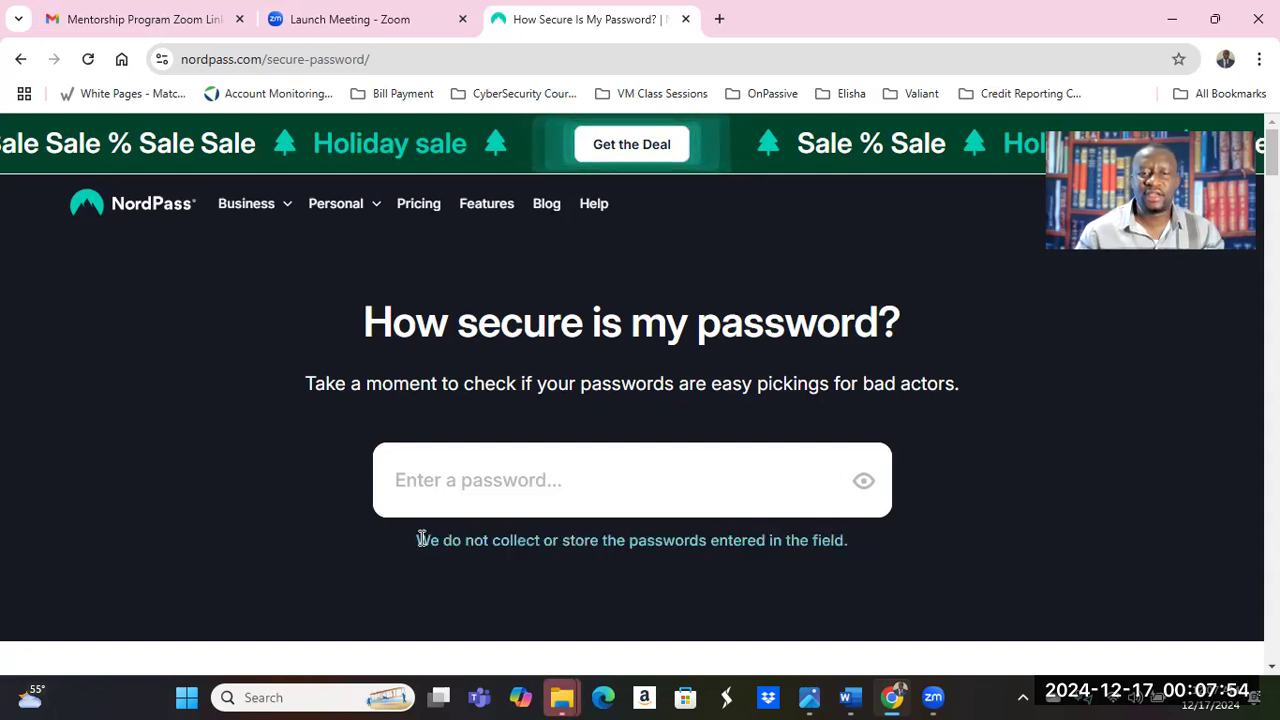
pyautogui.moveTo(420, 541); pyautogui.dragTo(890, 548)
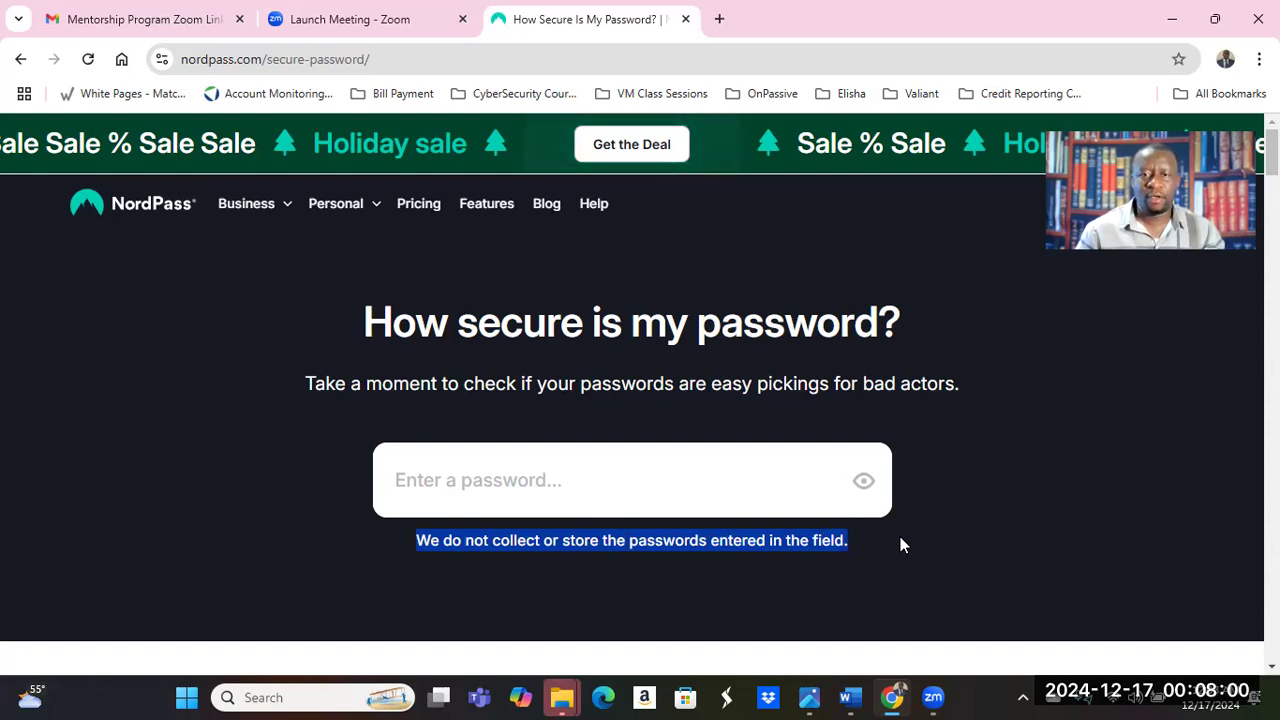
pyautogui.click(759, 487)
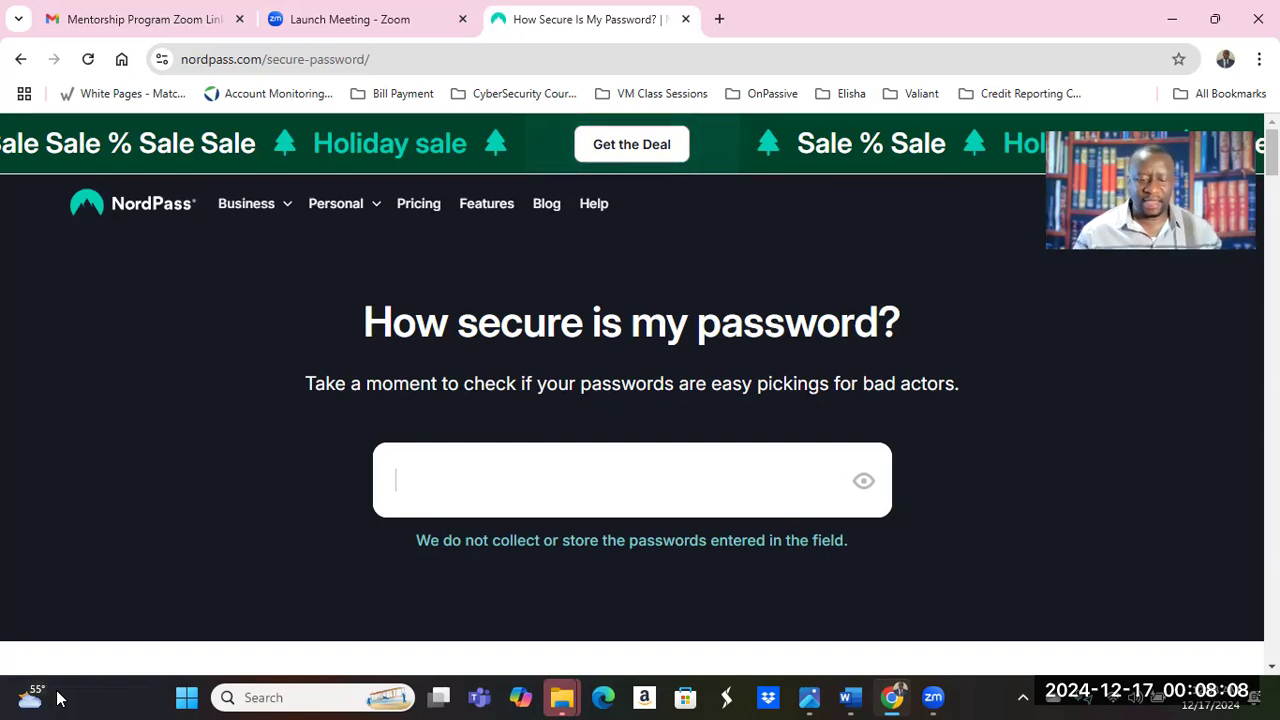
# Step: Try short test passwords 'abc', 'pas' and 'pass', erasing each after its WEAK rating
pyautogui.write('abc')
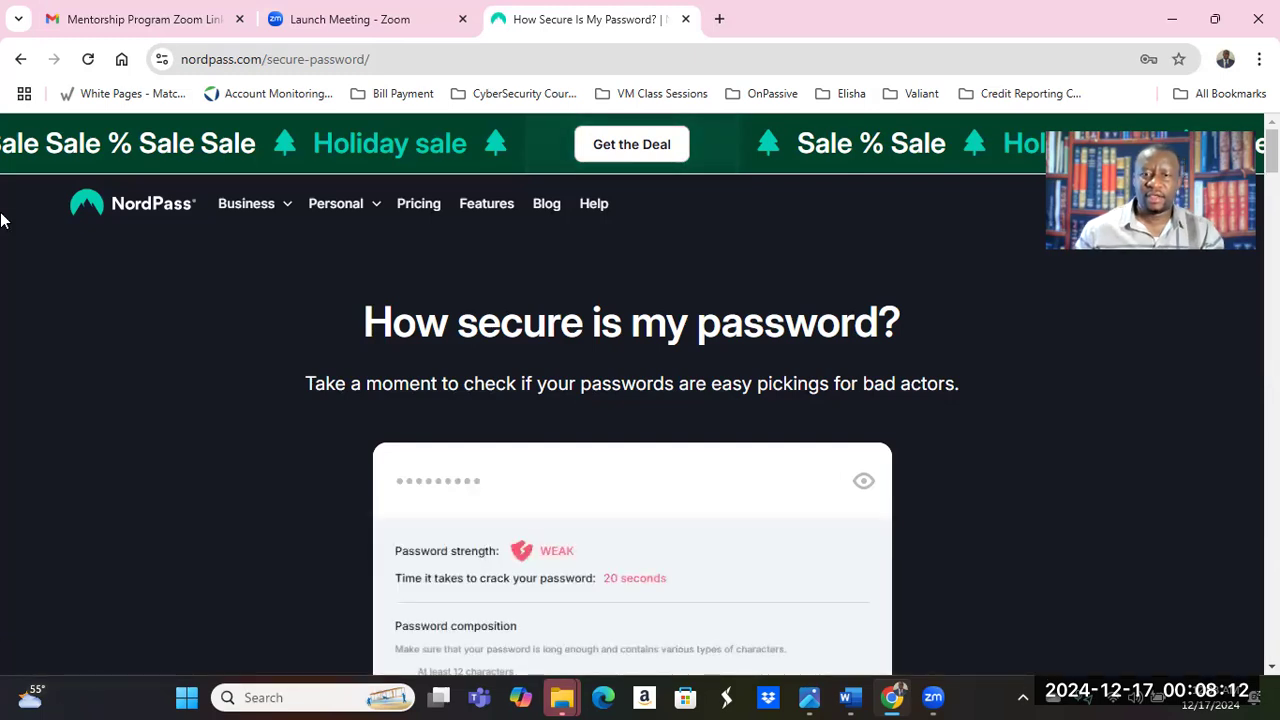
pyautogui.scroll(-1, 740, 550)
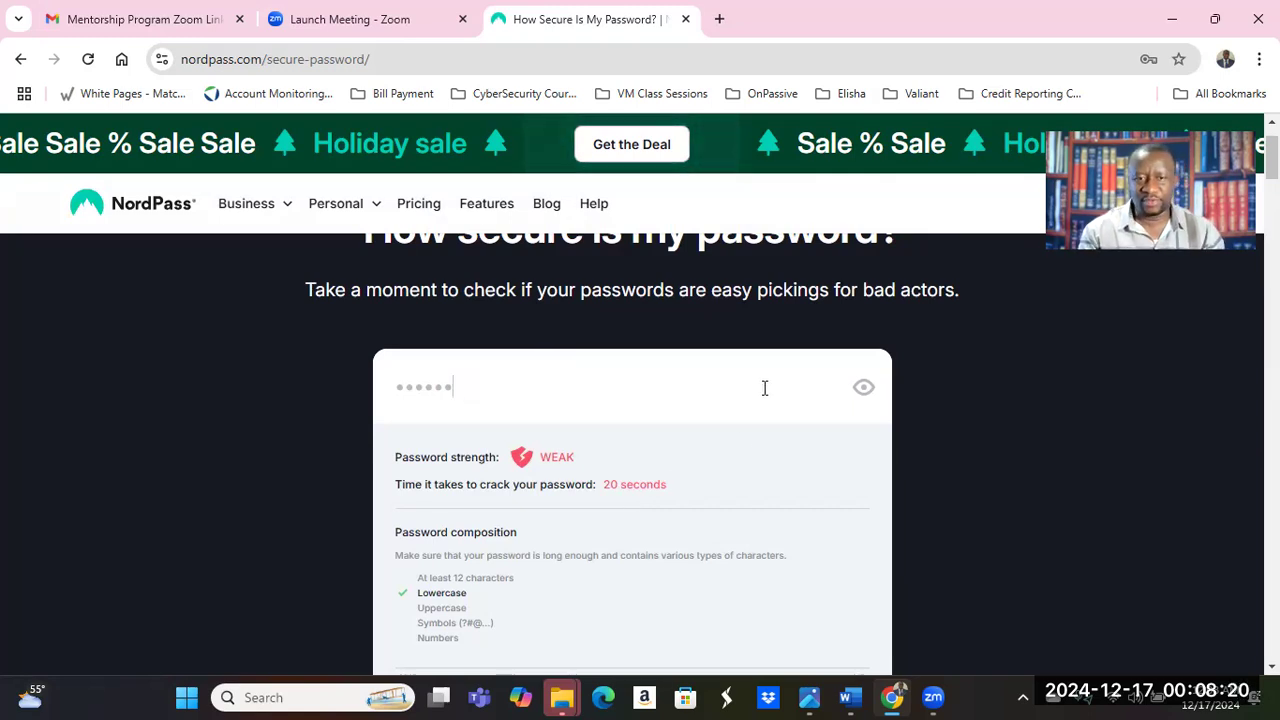
pyautogui.press('BackSpace')
pyautogui.press('BackSpace')
pyautogui.press('BackSpace')
pyautogui.write('pas')
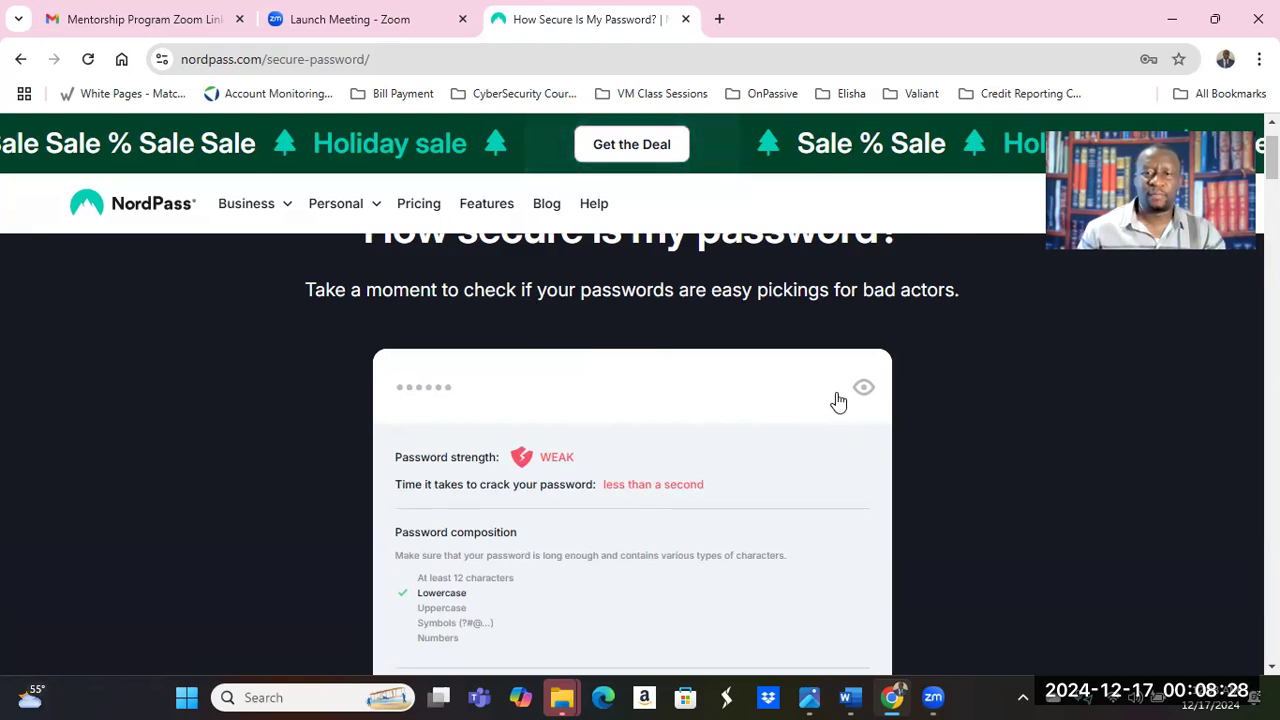
pyautogui.press('BackSpace')
pyautogui.press('BackSpace')
pyautogui.press('BackSpace')
pyautogui.write('pass')
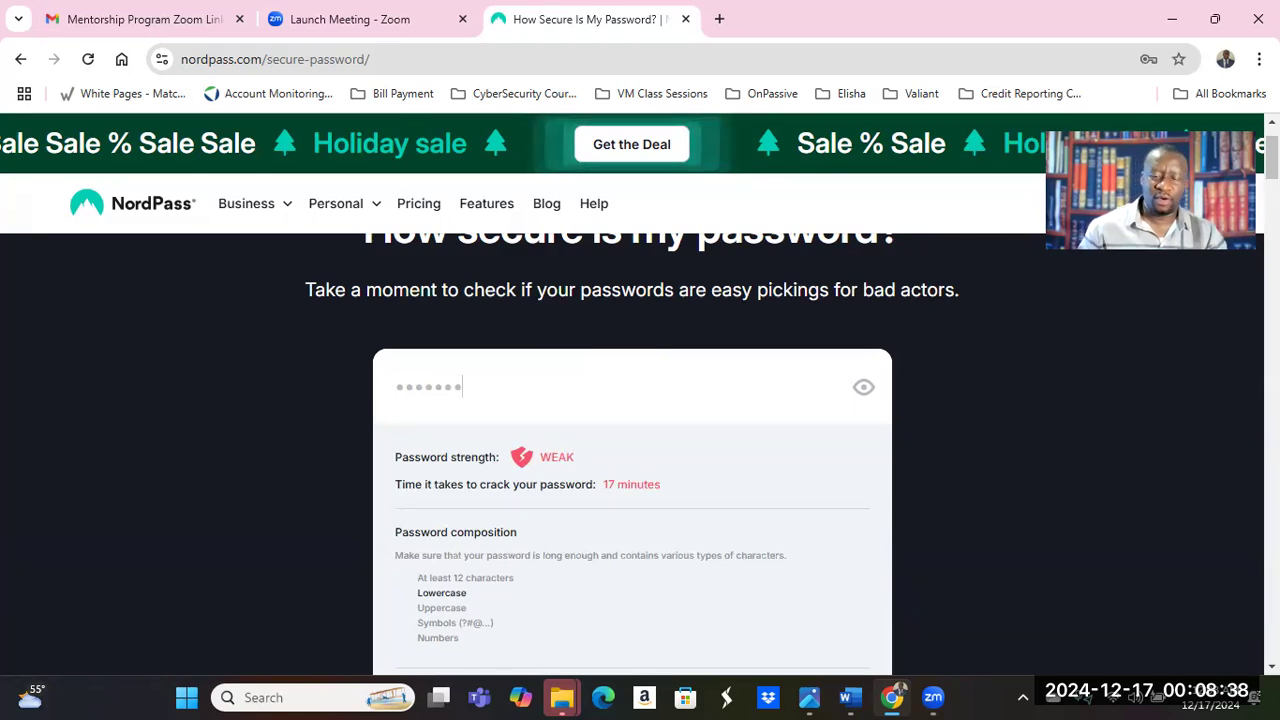
pyautogui.press('BackSpace')
pyautogui.press('BackSpace')
pyautogui.press('BackSpace')
pyautogui.press('BackSpace')
pyautogui.write('pass')
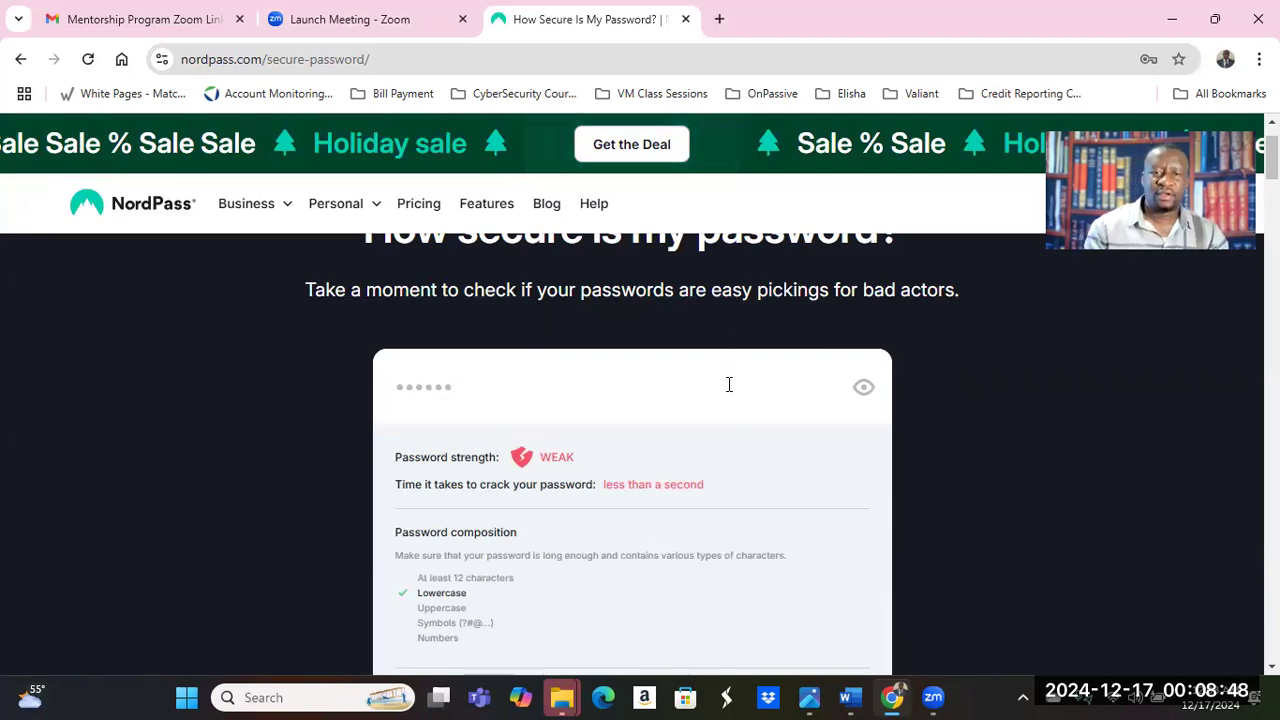
pyautogui.press('BackSpace')
pyautogui.press('BackSpace')
pyautogui.press('BackSpace')
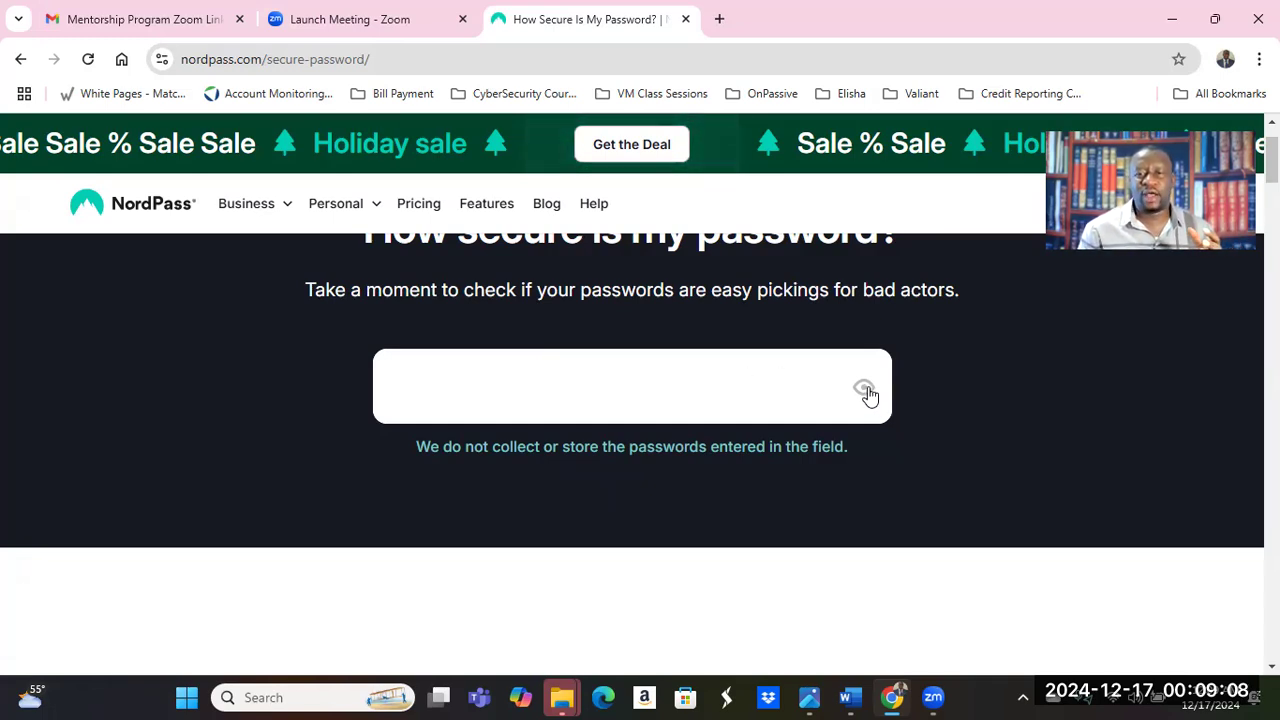
# Step: Enter a long password mixing letters, digits and symbols until it rates STRONG, centuries to crack
pyautogui.click(689, 399)
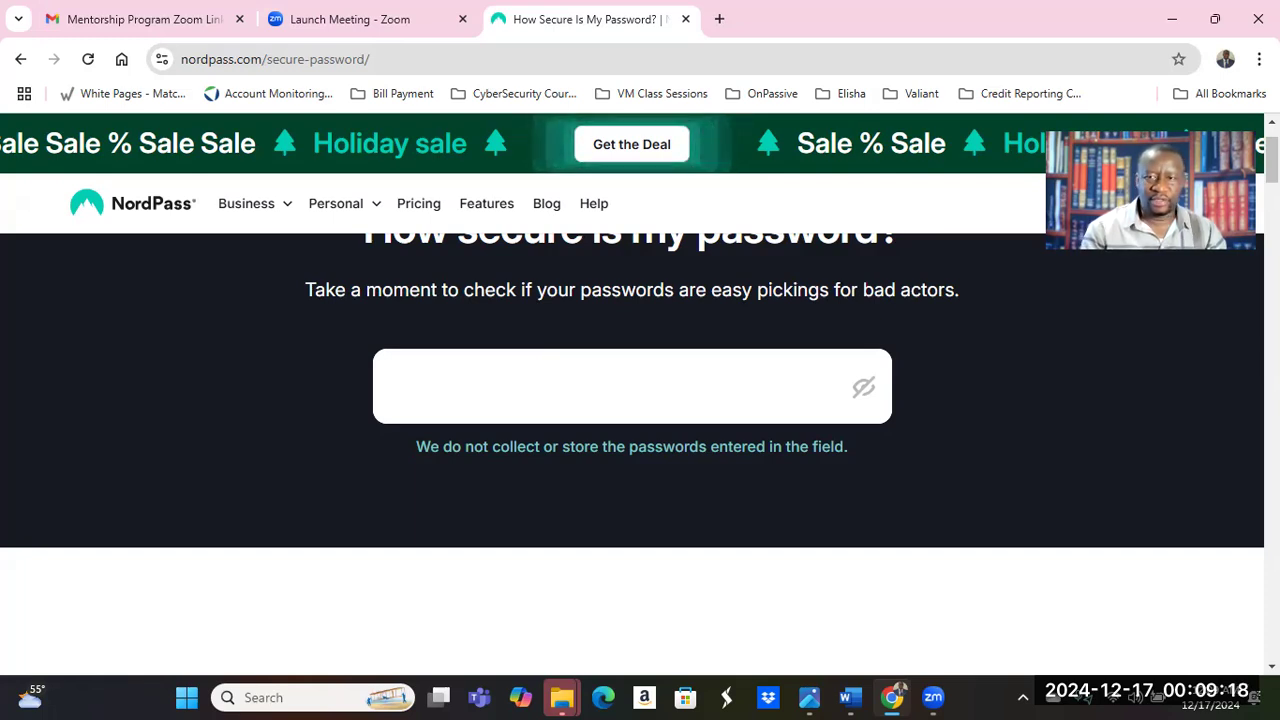
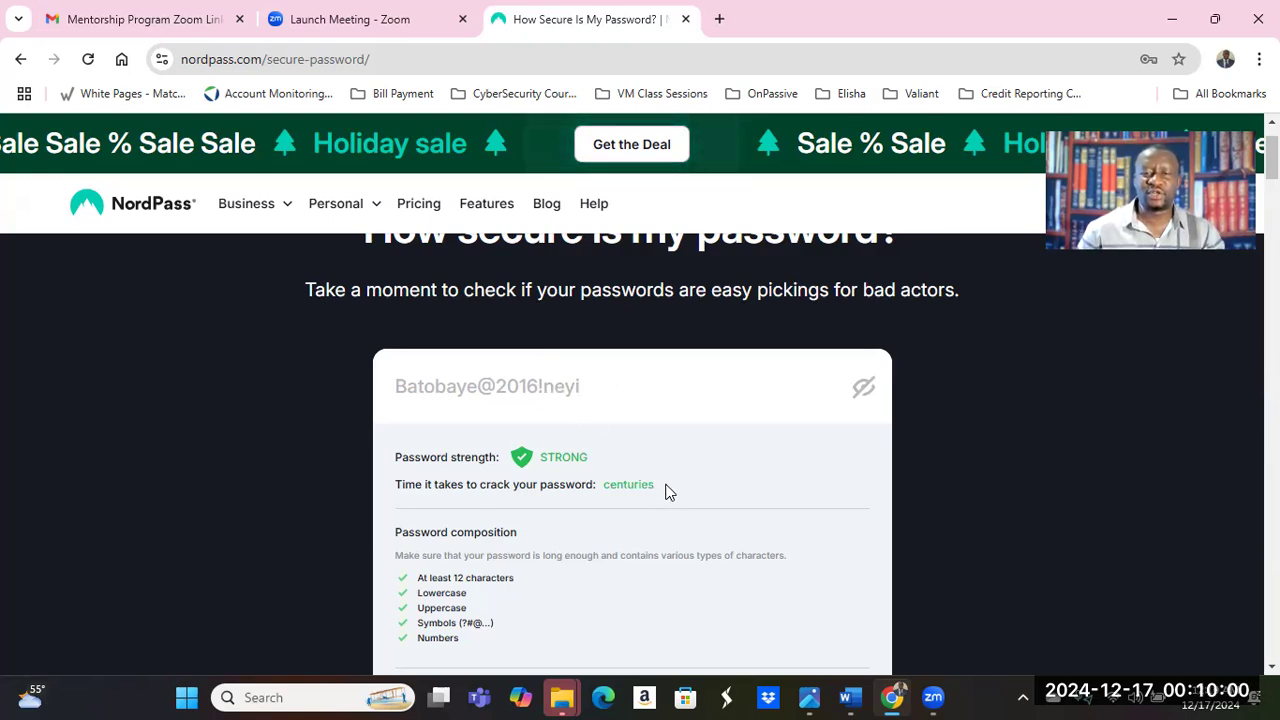
# Step: Highlight the 'centuries' crack-time estimate and the final word of the typed password
pyautogui.moveTo(633, 490); pyautogui.dragTo(606, 498)
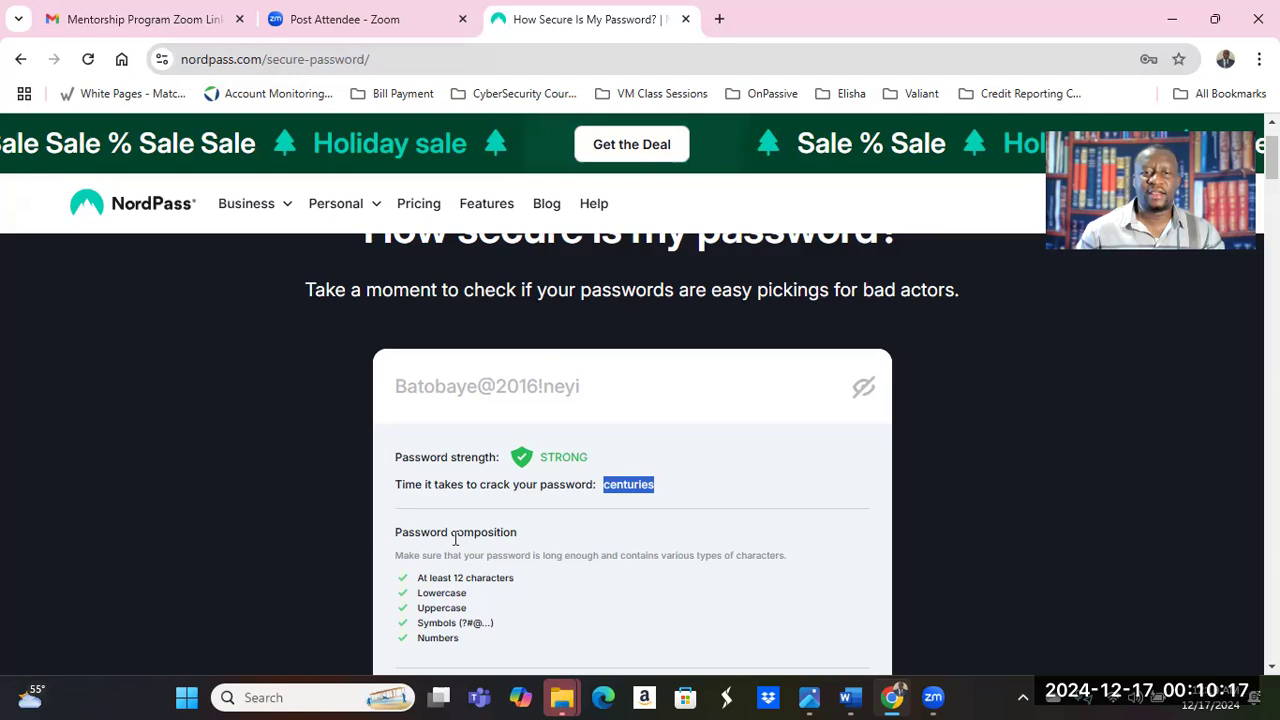
pyautogui.doubleClick(753, 390)
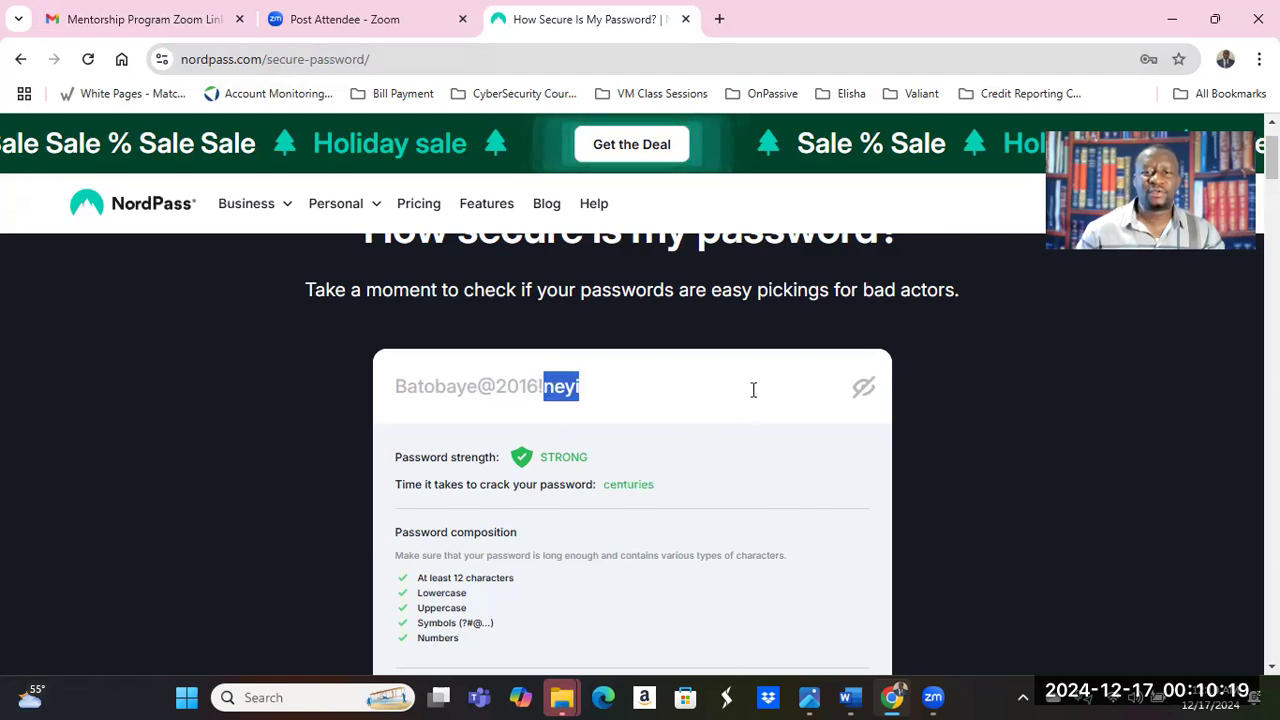